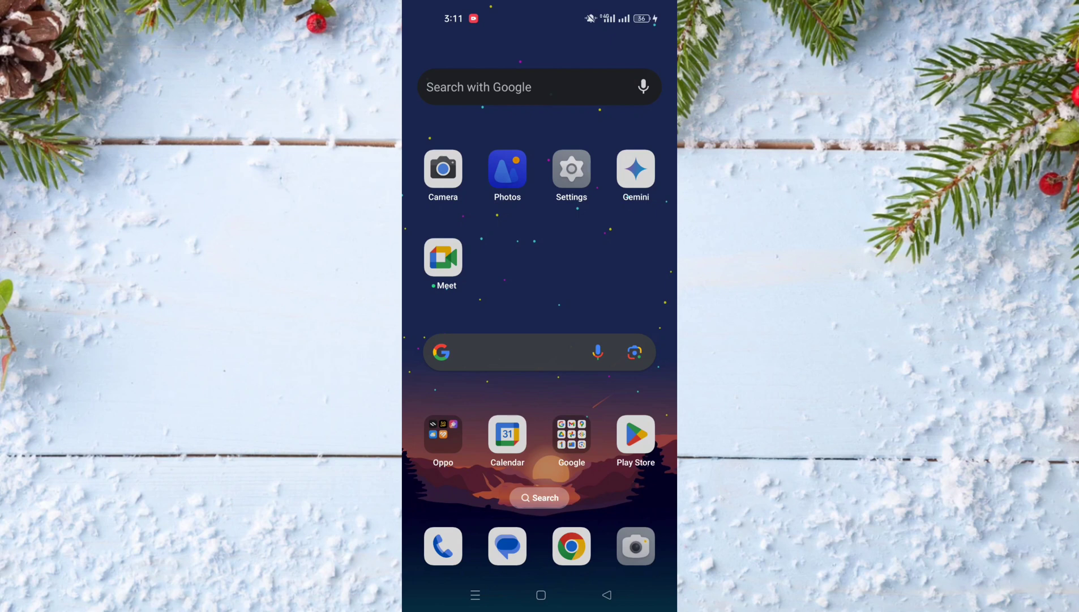
# - Launch Google Translate from the Google apps folder on the home screen
pyautogui.moveTo(632, 254)
pyautogui.mouseDown()
pyautogui.moveTo(447, 253)
pyautogui.moveTo(632, 253)
pyautogui.moveTo(455, 278)
pyautogui.mouseUp()
pyautogui.click(571, 436)
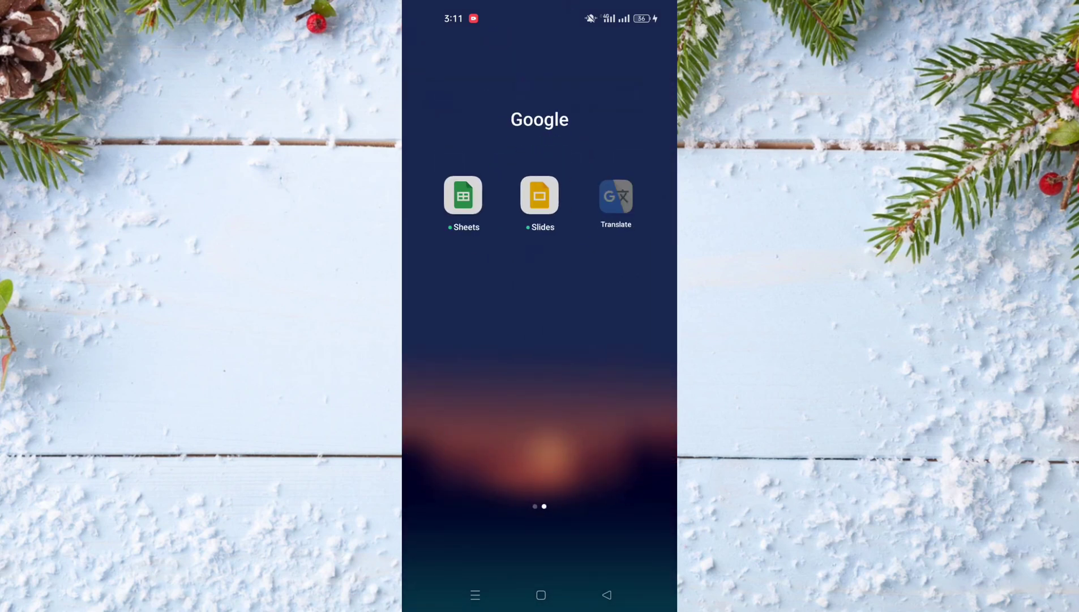
pyautogui.click(616, 196)
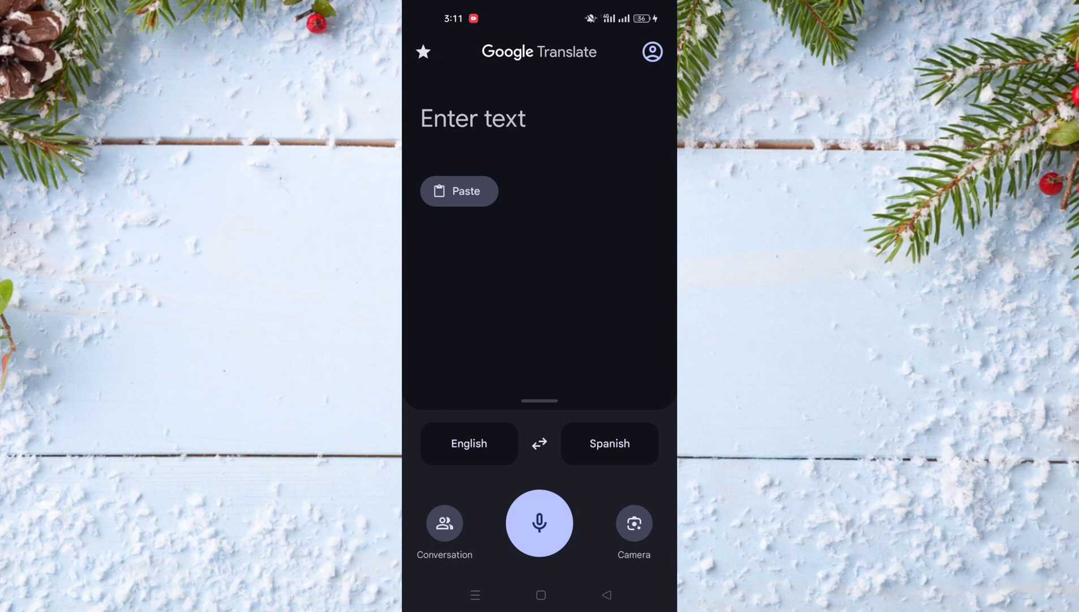
# - Start Conversation mode and speak an English sentence for live Spanish translation
pyautogui.click(445, 524)
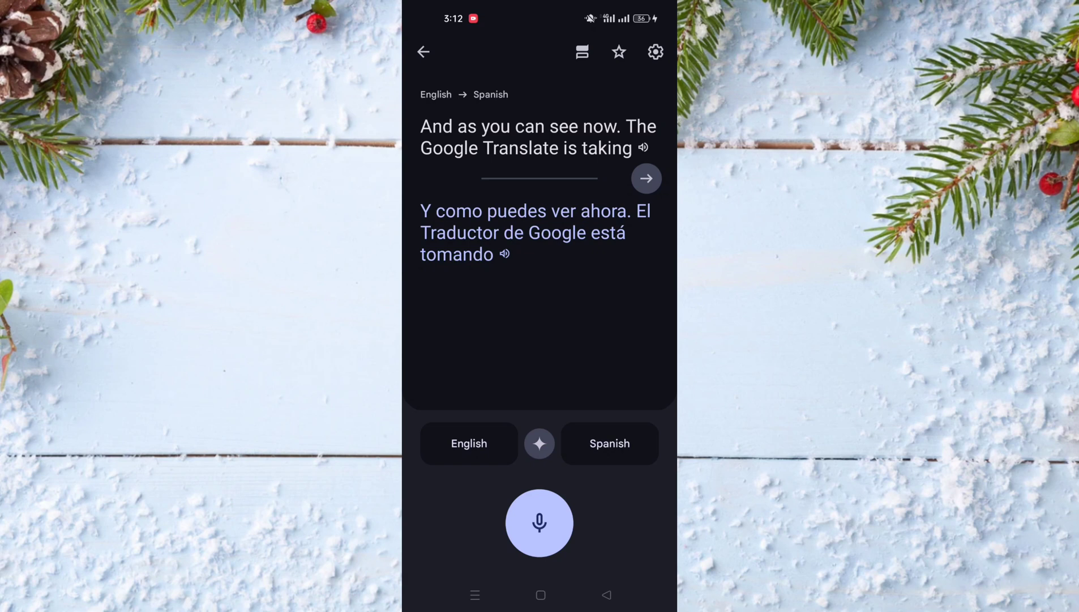
# - Switch to the face-to-face split layout with Spanish shown upside down on top
pyautogui.click(581, 53)
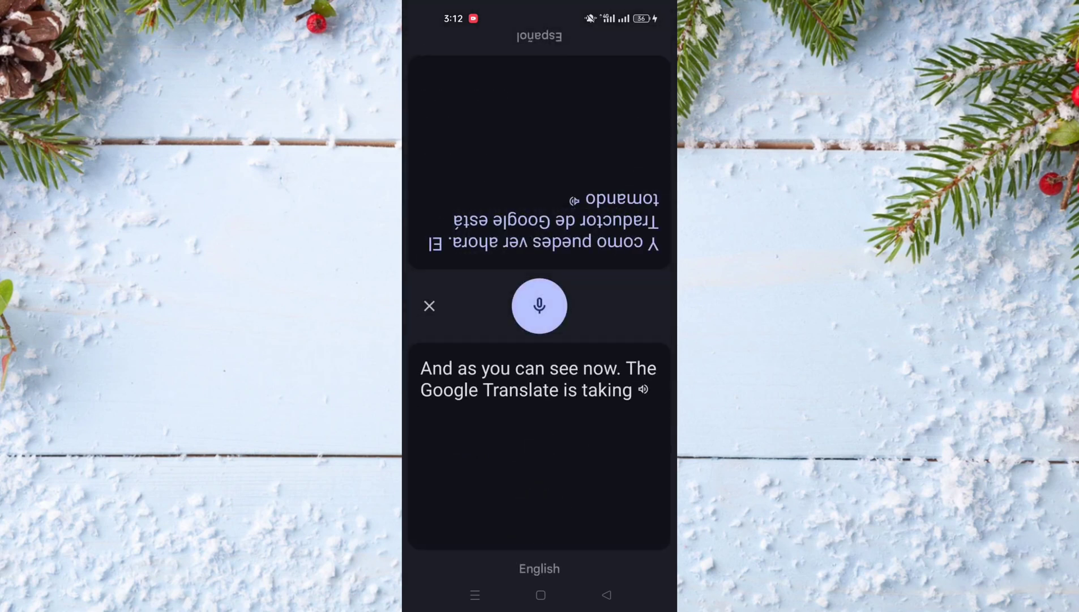